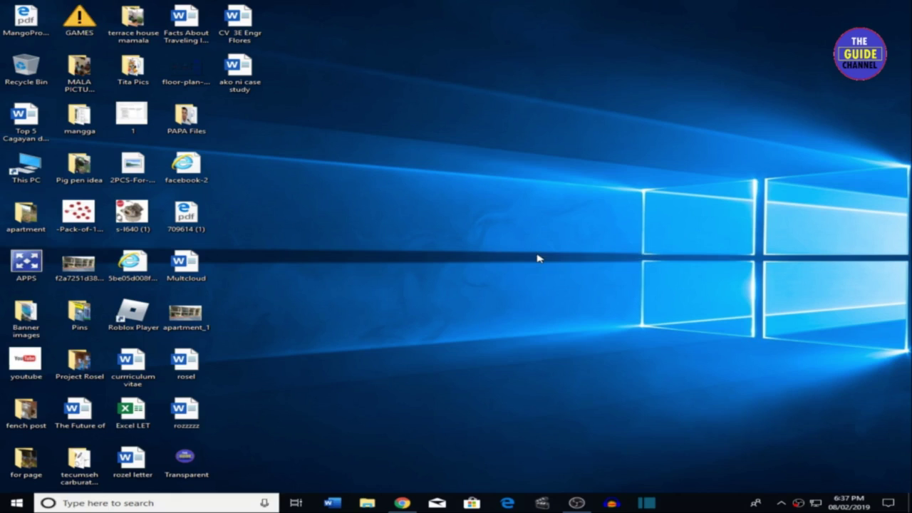
- Refresh the desktop and open Paint
right_click(537, 258)
left_click(554, 282)
left_click(204, 503)
type("paint")
key("Return")
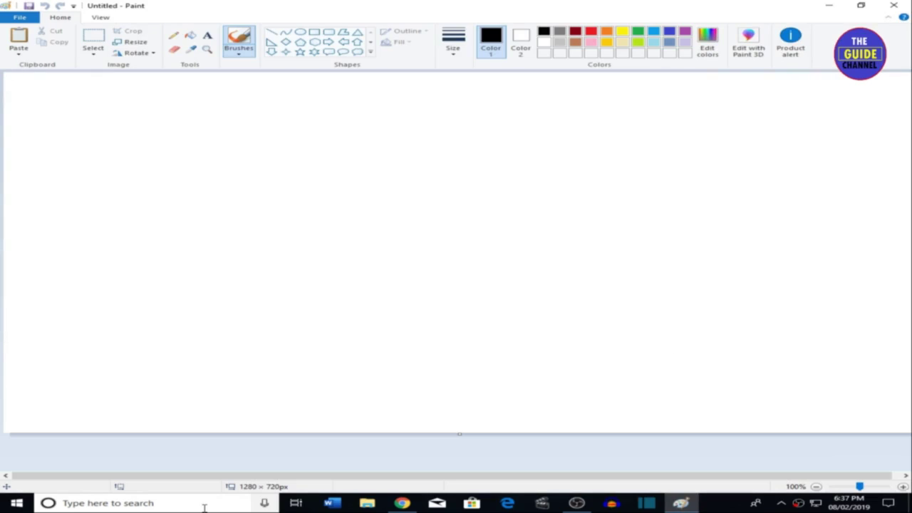
- Resize the blank canvas by pixels to 1280 x 720
left_click(128, 40)
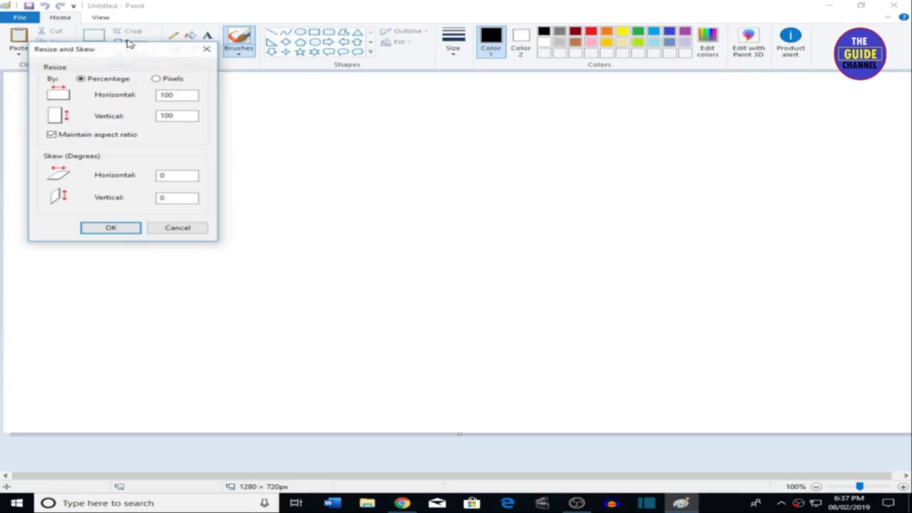
left_click(157, 79)
left_click(188, 94)
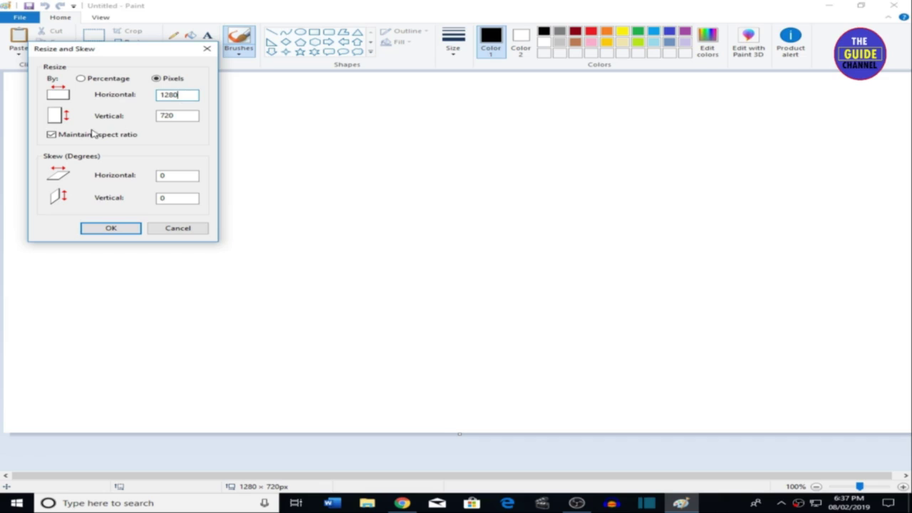
double_click(183, 94)
type("12")
left_click(181, 115)
left_click(110, 228)
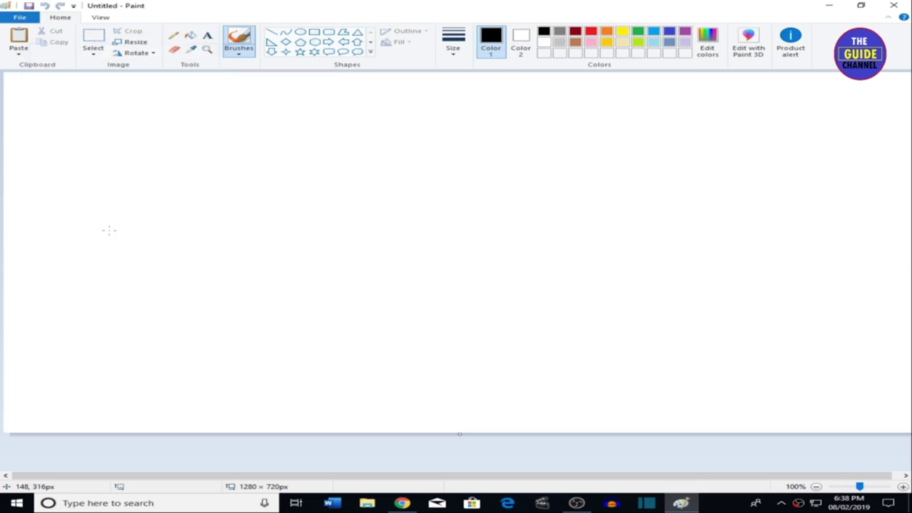
- Resize the canvas to 1920 x 1080 pixels with the aspect ratio unlocked
left_click(140, 44)
left_click(170, 78)
left_click(74, 135)
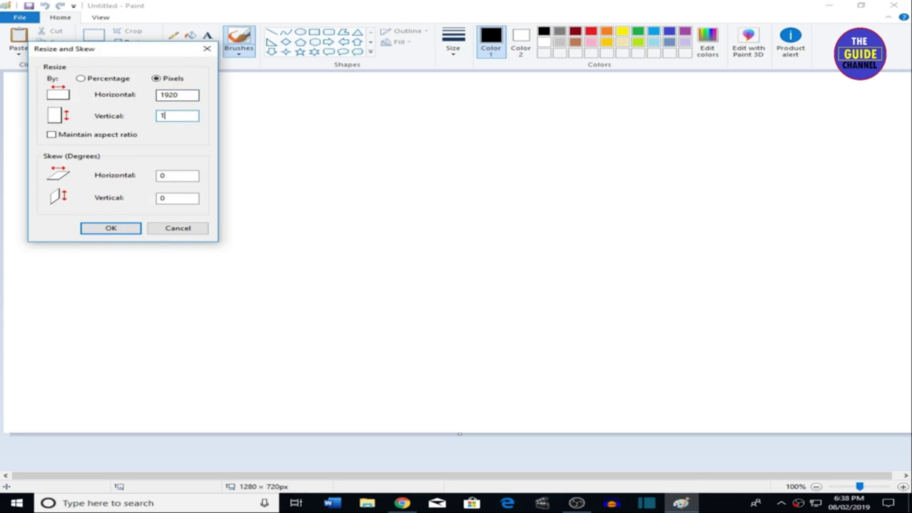
left_click(111, 228)
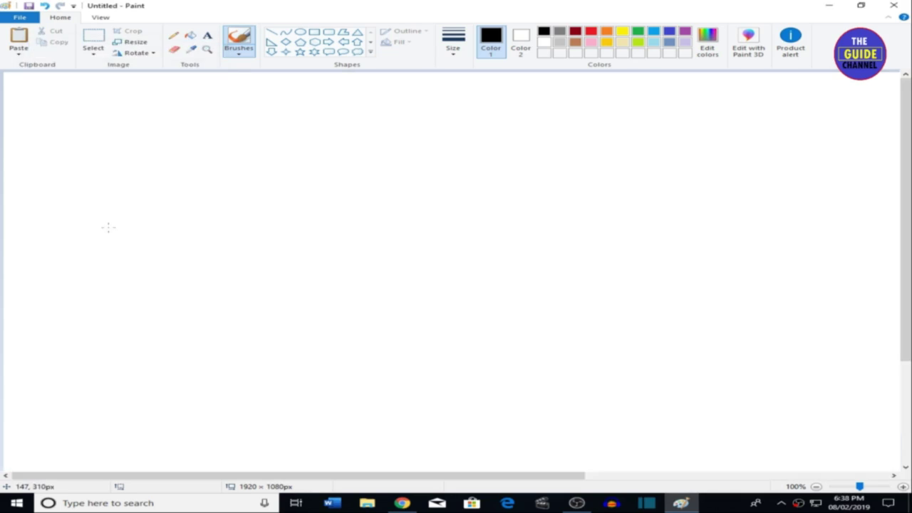
- Resize the canvas to 1280 x 720 pixels, keeping the aspect ratio
left_click(816, 486)
left_click(132, 41)
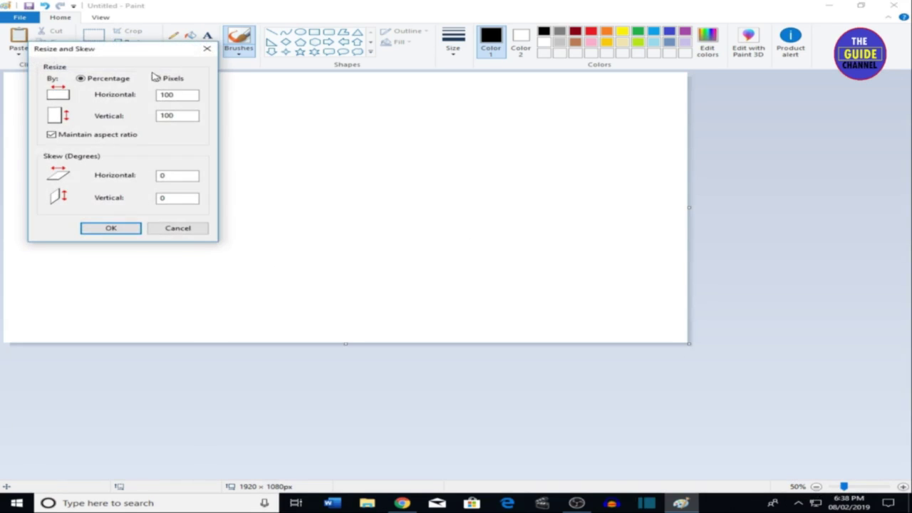
left_click(157, 79)
type("128")
left_click(114, 228)
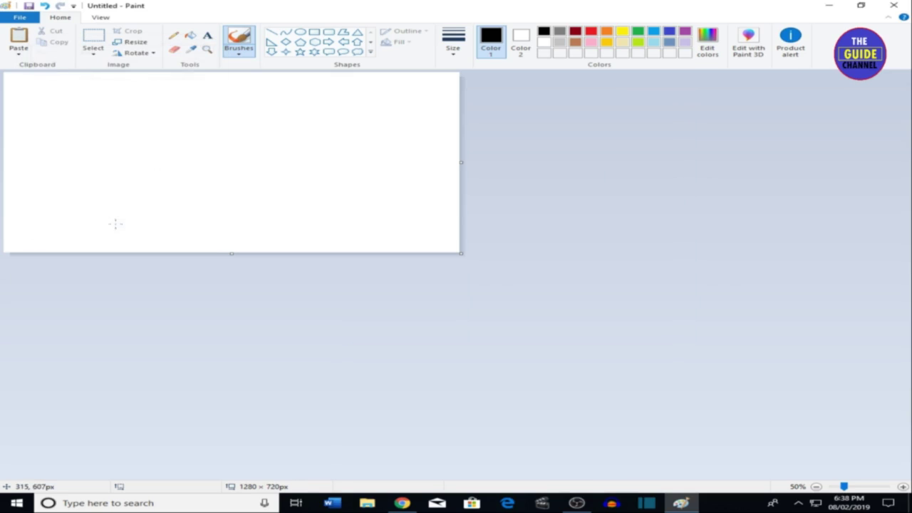
- Paste the image file youtube_image.jpg from the Desktop onto the canvas
left_click(18, 56)
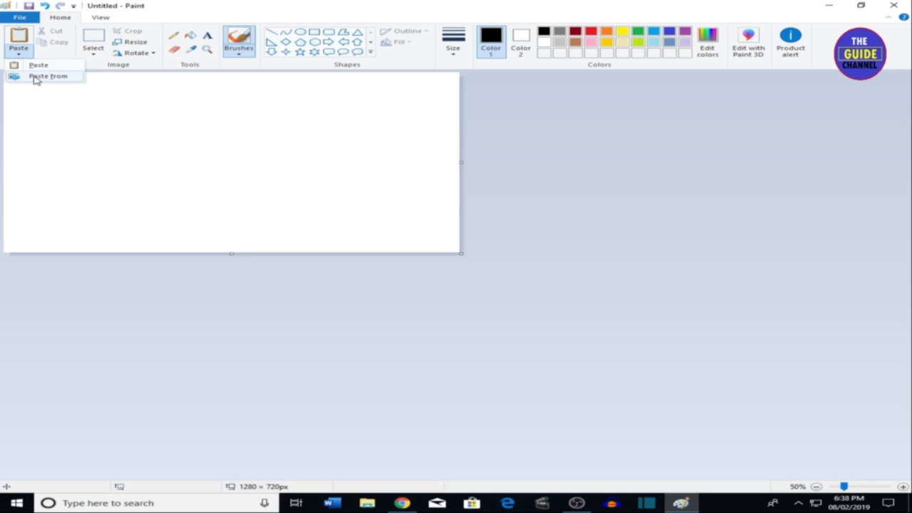
left_click(36, 80)
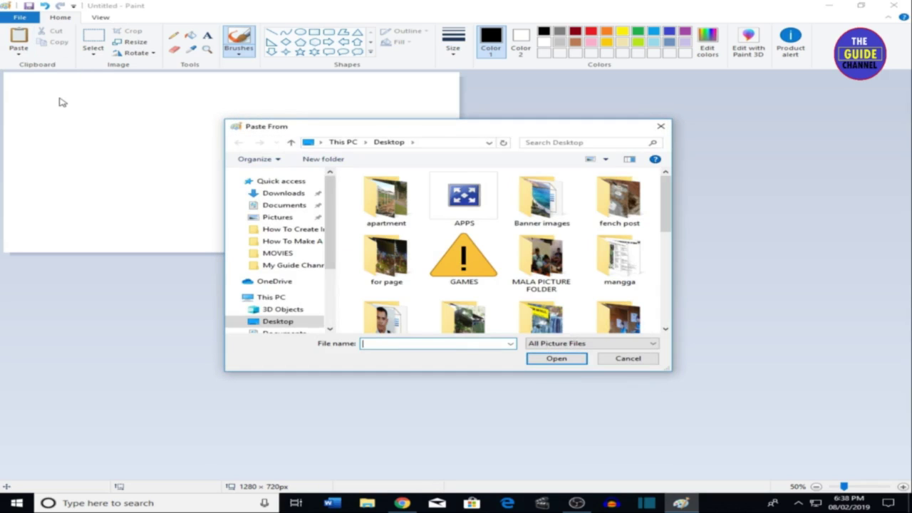
type("you")
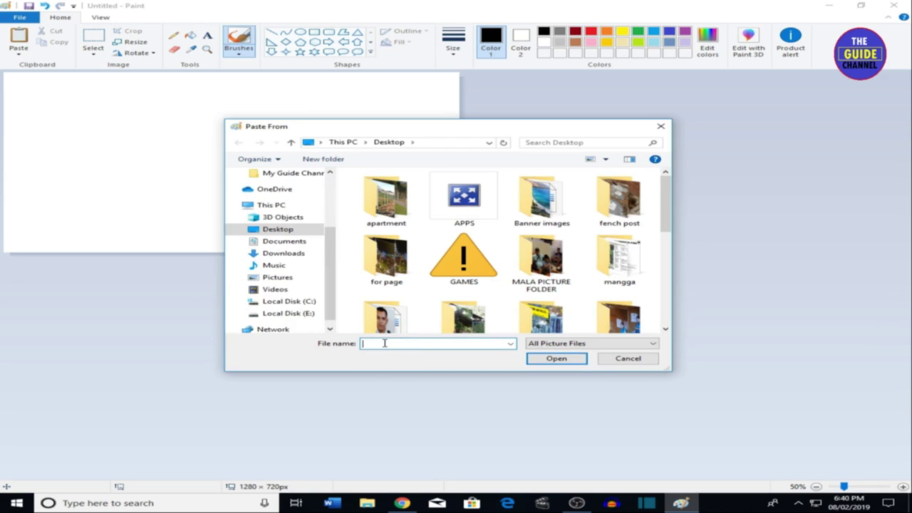
type("you")
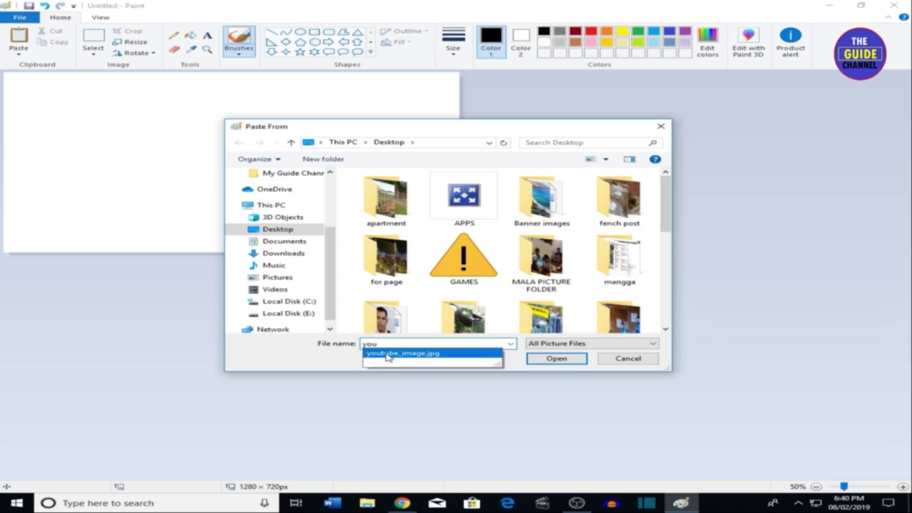
left_click(404, 353)
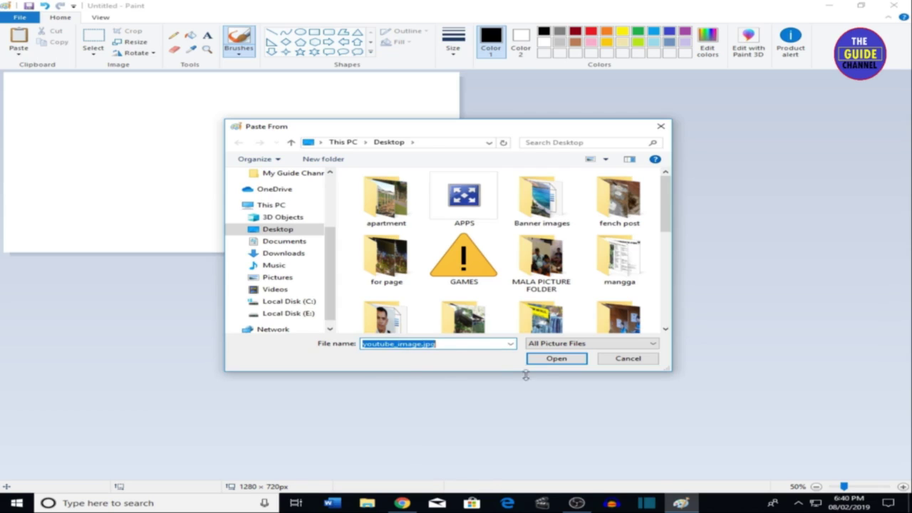
left_click(556, 361)
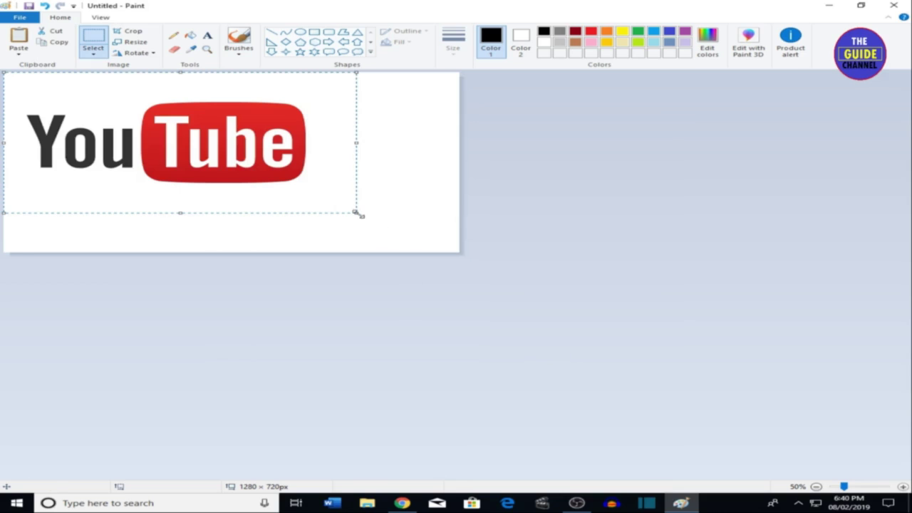
- Resize the pasted YouTube logo and position it in the right part of the canvas, leaving the left part empty
left_click_drag(356, 212, 194, 178)
left_click_drag(142, 156, 351, 185)
left_click_drag(407, 207, 451, 242)
left_click_drag(362, 188, 366, 173)
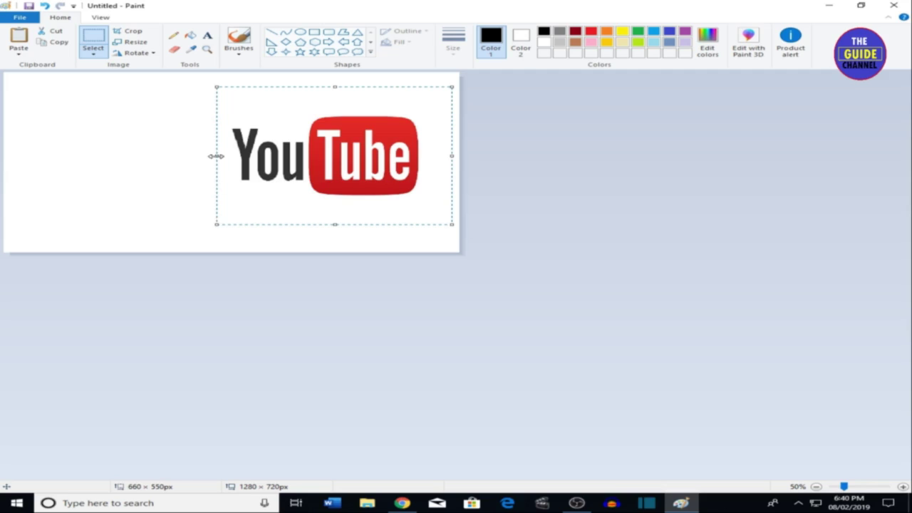
left_click_drag(215, 155, 199, 156)
left_click_drag(335, 167, 345, 172)
left_click(355, 288)
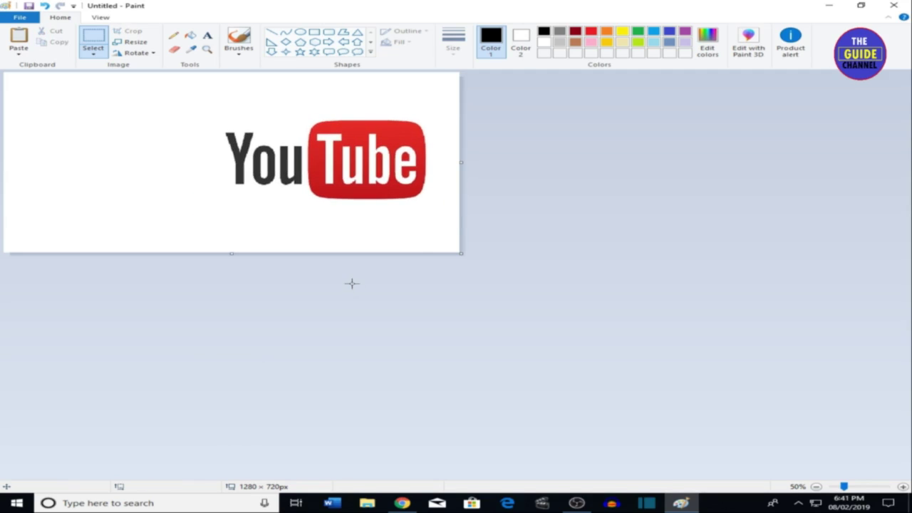
- Draw a black rectangle about 705 x 717 px around the YouTube logo with a thicker outline
left_click(315, 32)
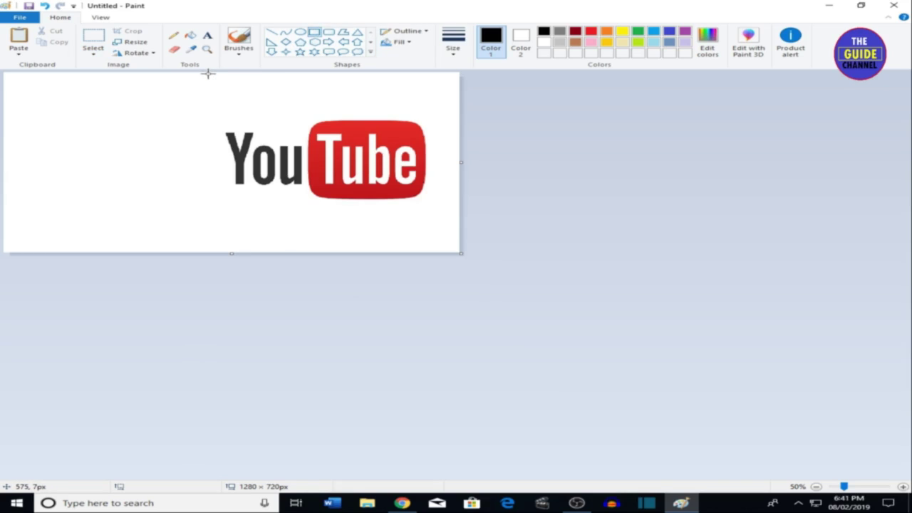
mouse_move(208, 72)
left_mouse_down()
mouse_move(311, 90)
mouse_move(442, 249)
mouse_move(461, 251)
left_mouse_up()
left_click(454, 39)
left_click(484, 130)
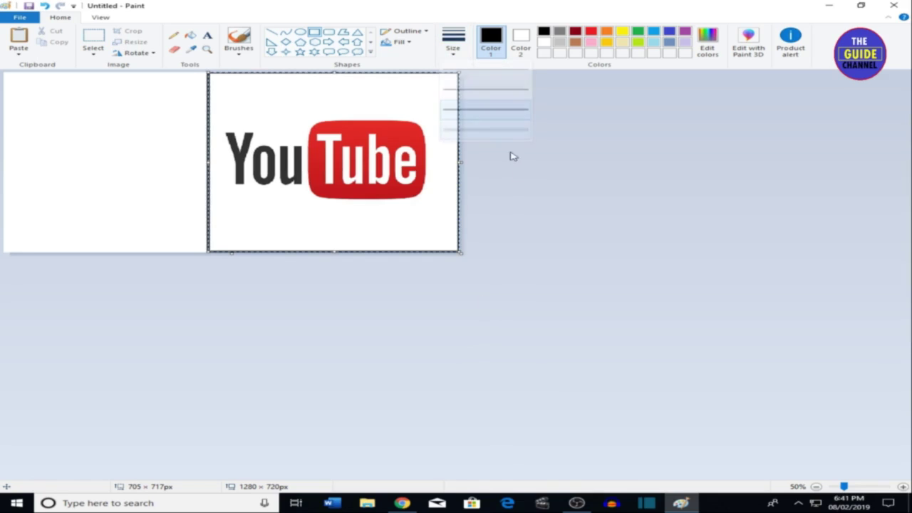
left_click(514, 157)
- Fill the empty area left of the black rectangle with red
left_click(191, 35)
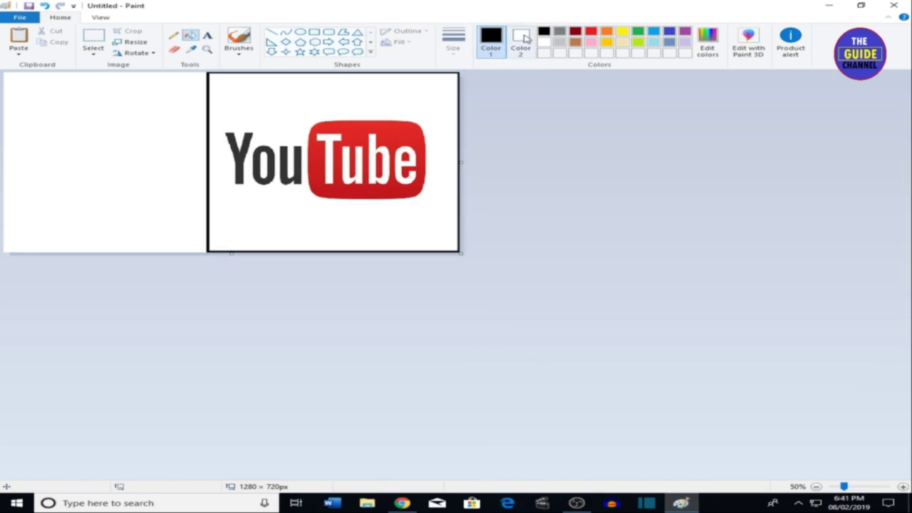
left_click(608, 33)
left_click(591, 31)
left_click(42, 155)
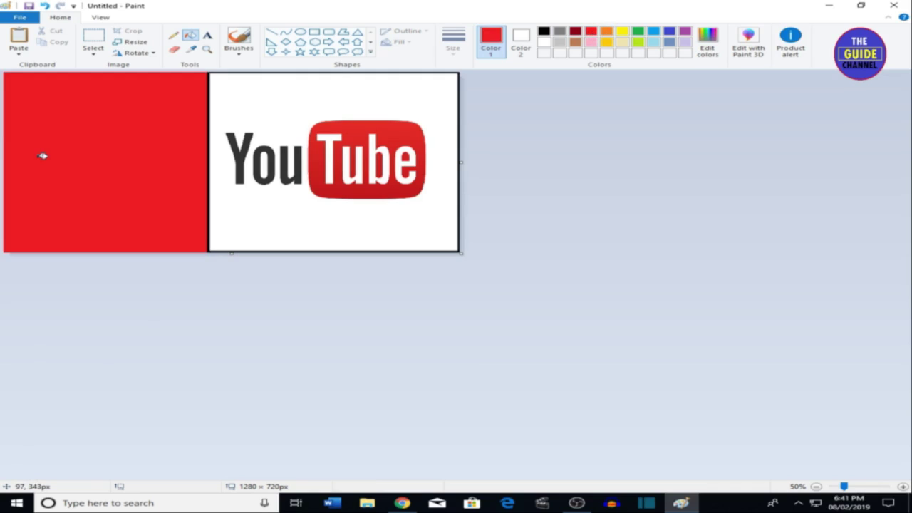
- Place a text box with font size 60 on the red area and enlarge it to cover most of that area
left_click(207, 35)
left_click(30, 106)
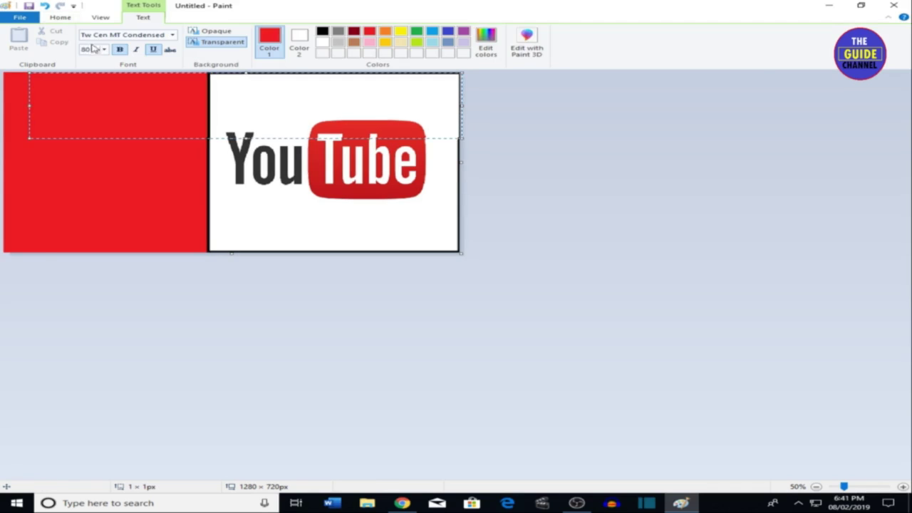
left_click_drag(464, 108, 173, 107)
left_click_drag(103, 73, 92, 82)
left_click_drag(158, 114, 187, 116)
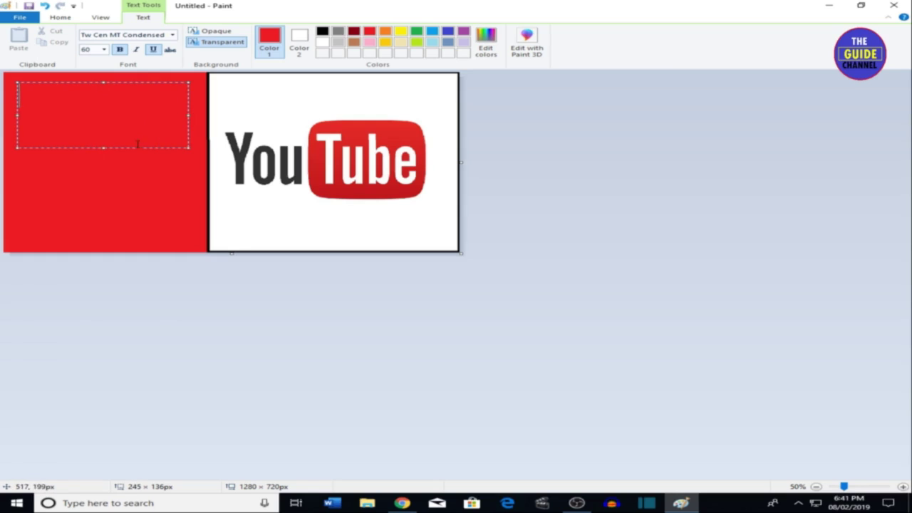
left_click_drag(103, 149, 103, 246)
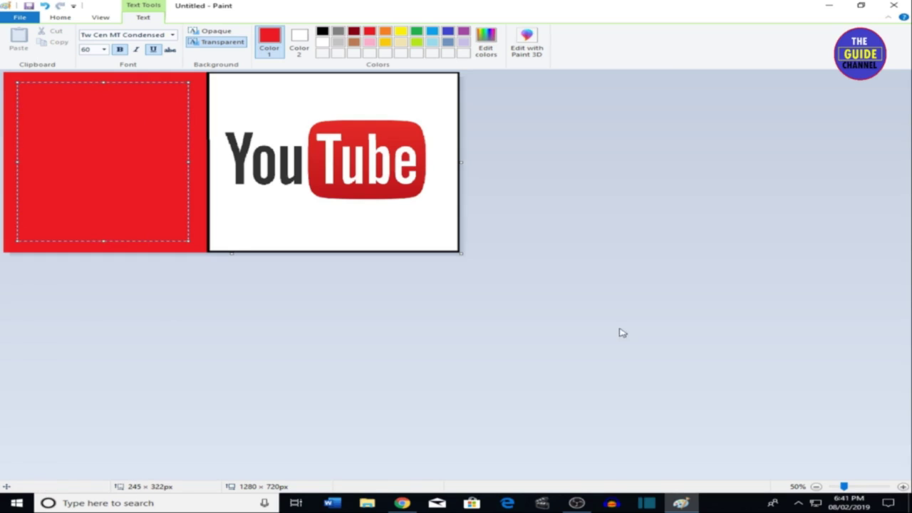
left_click(901, 488)
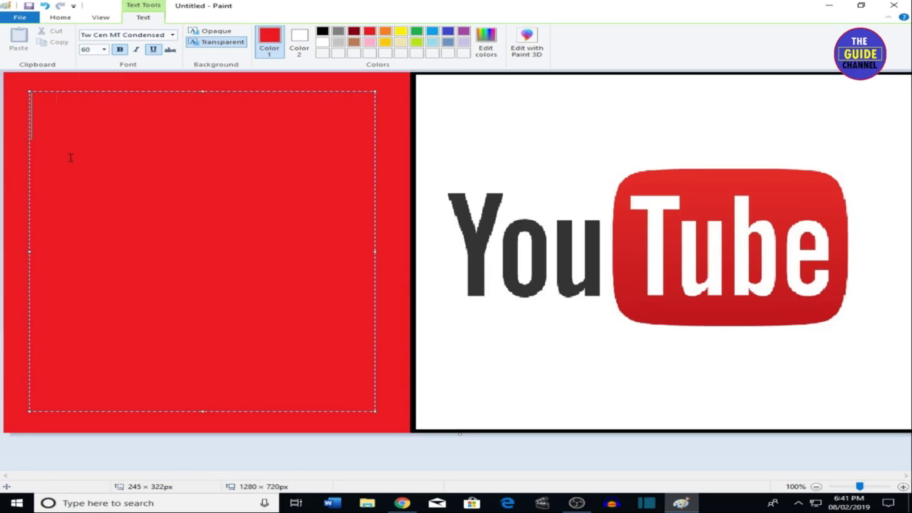
- Set the text colour to white without underline and enter "CREATE A" in the text box
left_click(322, 42)
type("CR")
key("BackSpace")
key("BackSpace")
left_click(153, 49)
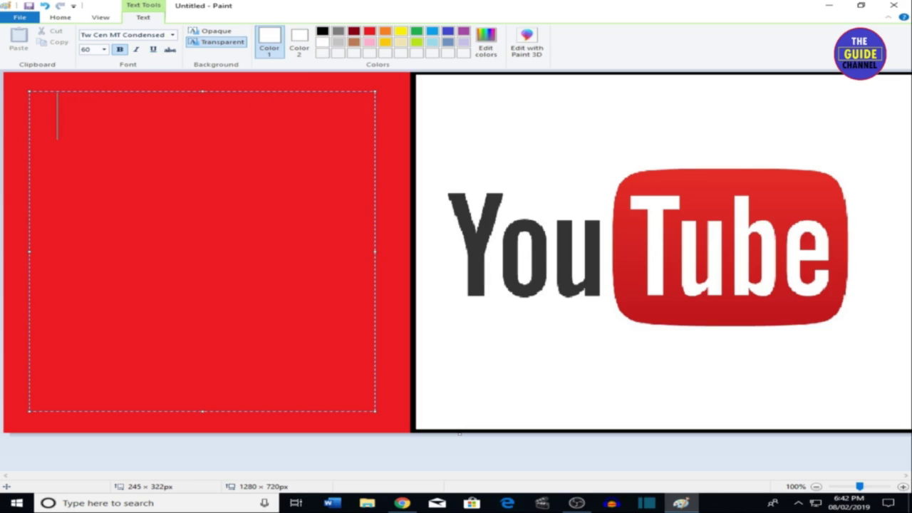
type("CR")
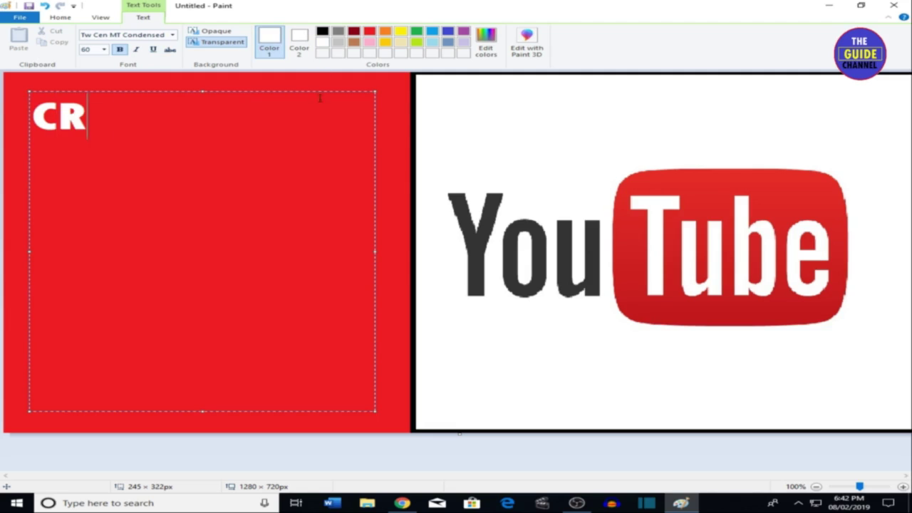
type("EATE A")
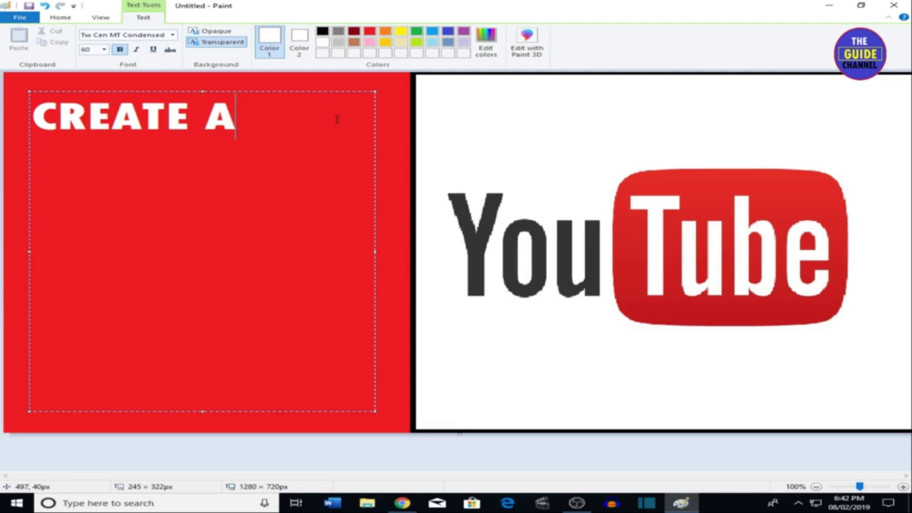
- Set the font size of "CREATE A" to 80
left_click_drag(321, 124, 42, 118)
left_click(87, 50)
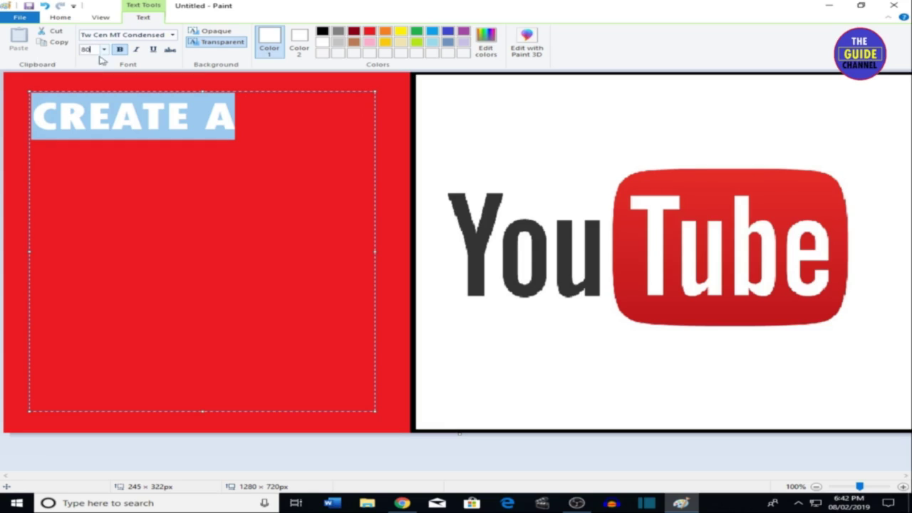
type("80")
key("Return")
- Add the words "CUSTOM THUMBNAIL" below "CREATE A" in the text box
key("Return")
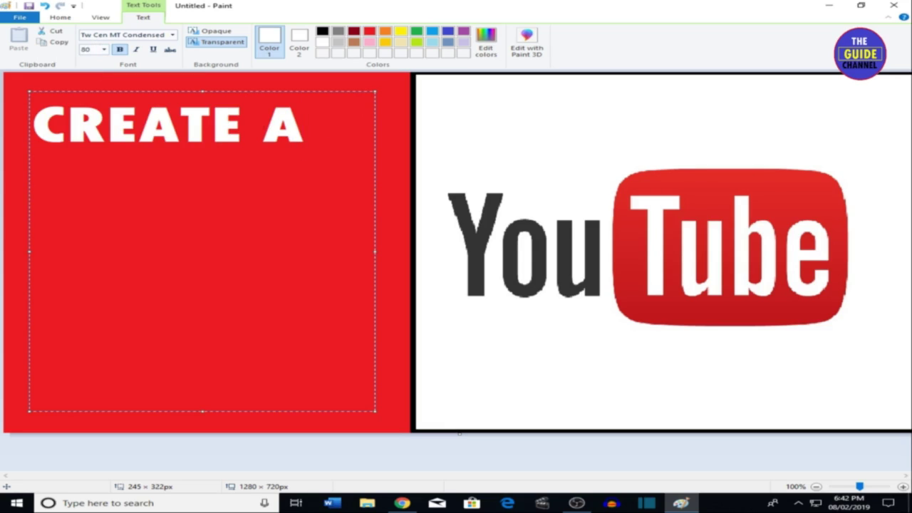
type("CUS")
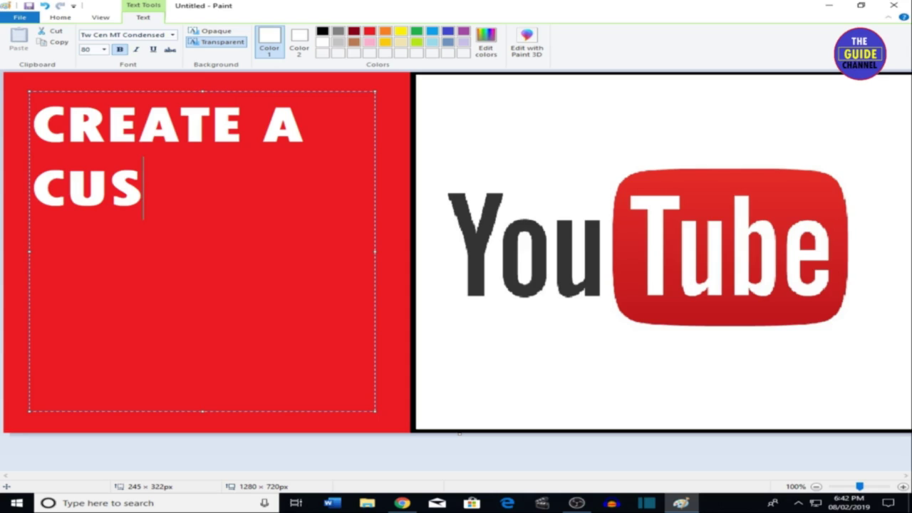
type("TOM THUM")
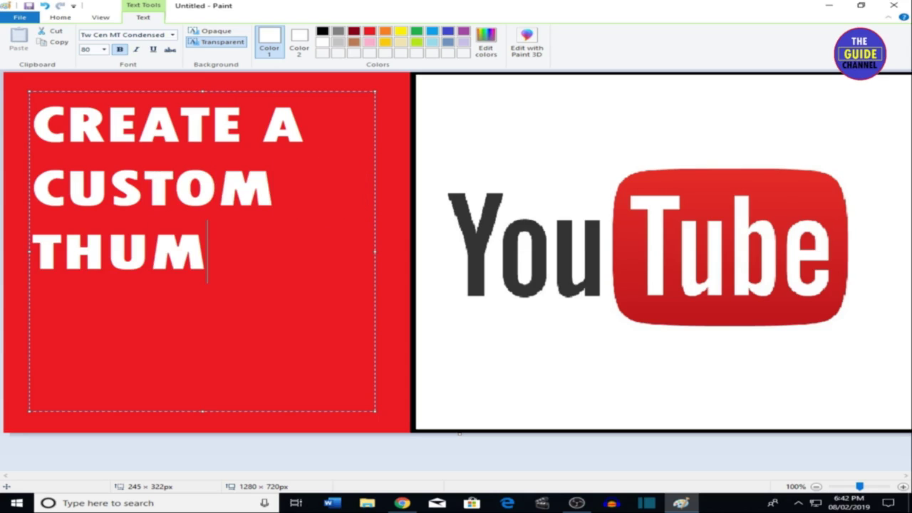
type("BNAIL")
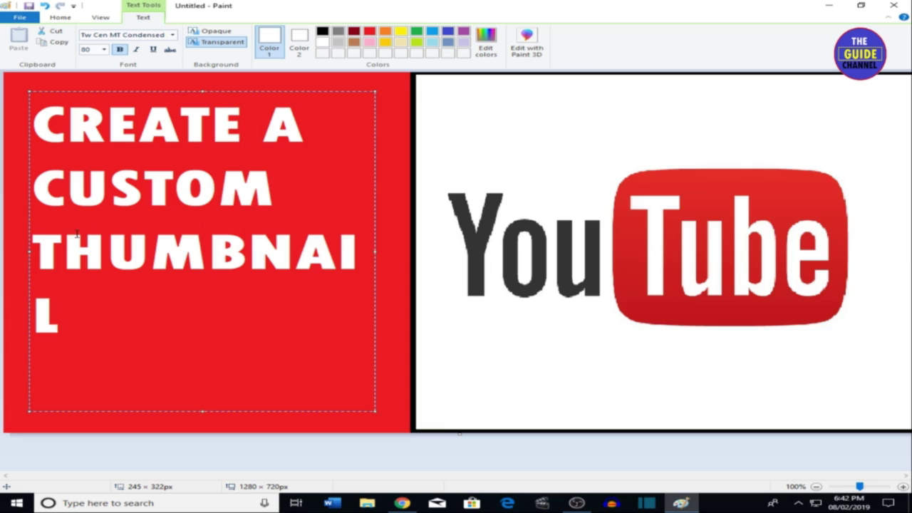
- Set the font size of "THUMBNAIL" to 75 and start a new line below it
left_click_drag(32, 236, 74, 335)
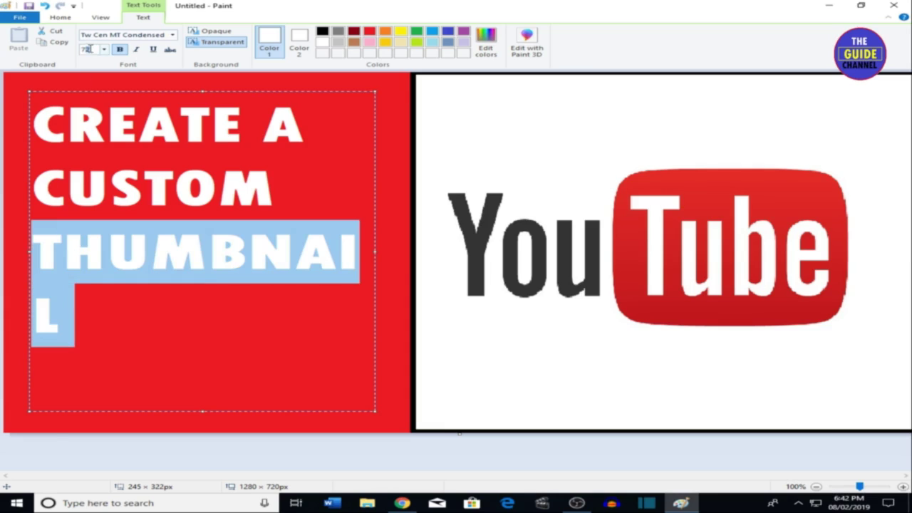
type("75")
left_click(129, 313)
left_click(368, 254)
key("Return")
type("USING")
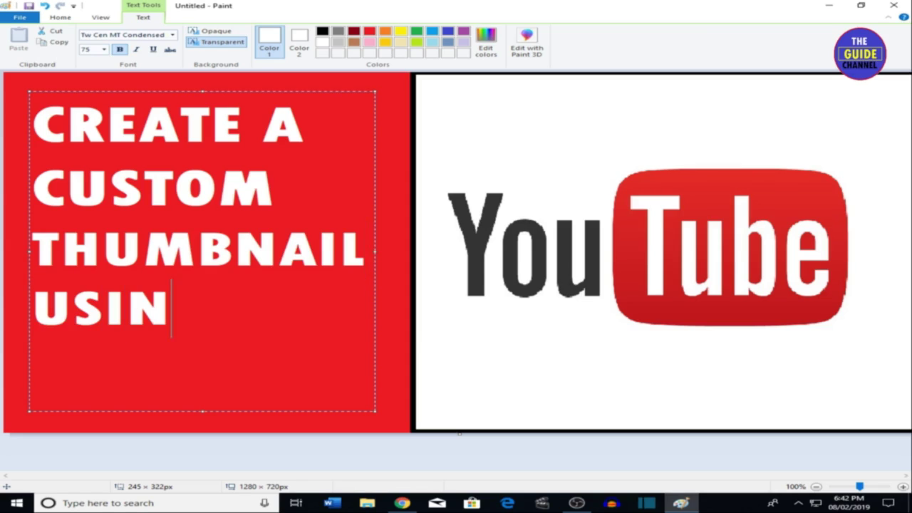
key("BackSpace")
key("BackSpace")
key("BackSpace")
key("BackSpace")
key("BackSpace")
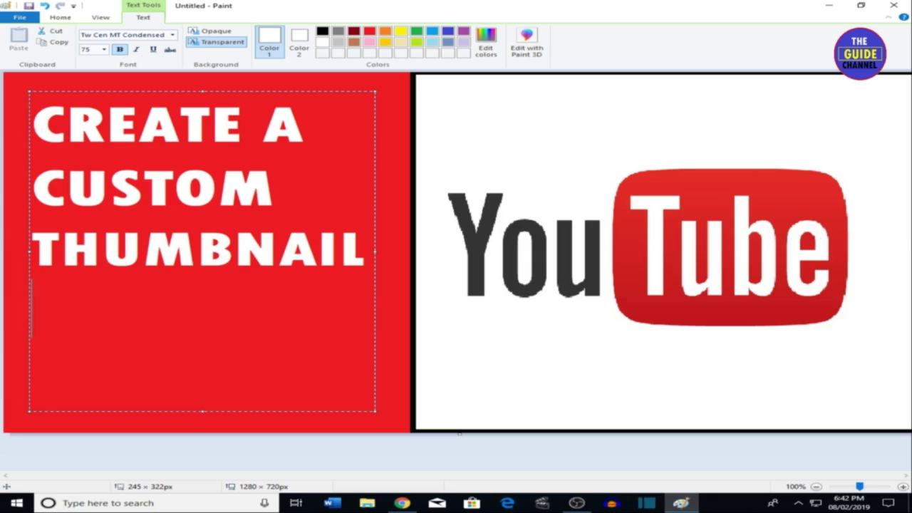
- Add "USING PAINT IN 2019......" at font size 65 below "THUMBNAIL" and shift the whole text block slightly down and to the right
left_click(104, 49)
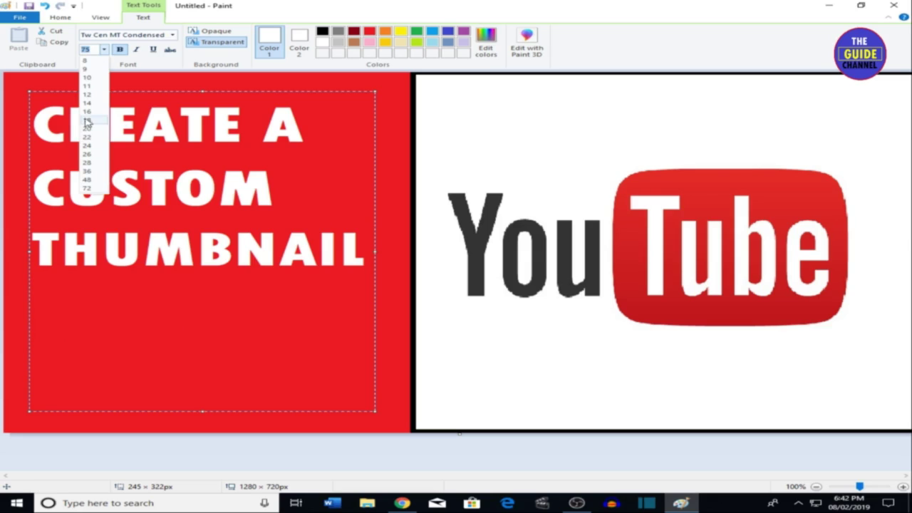
type("65")
left_click(60, 328)
type("USIN")
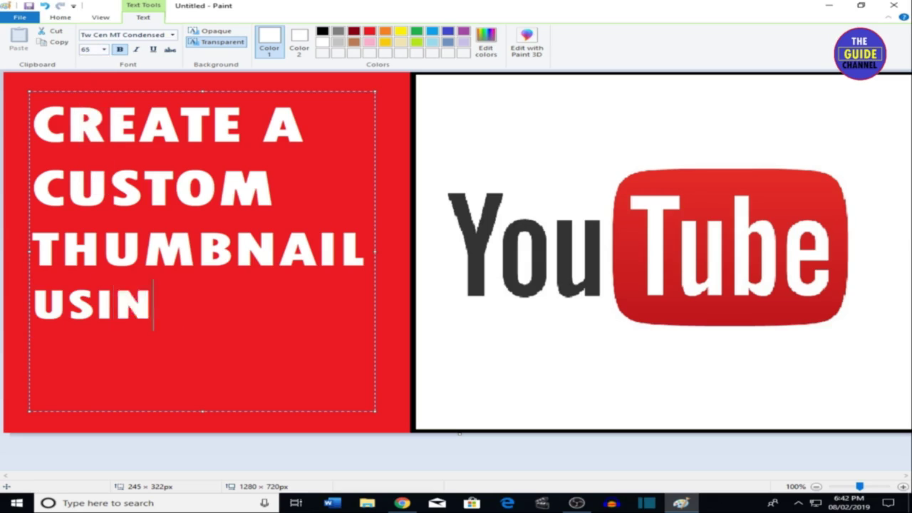
type("G PAINT IN ")
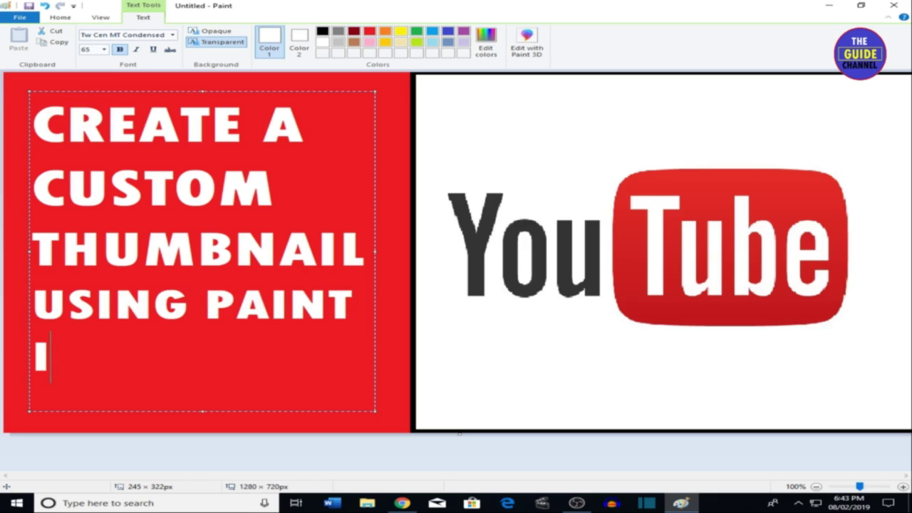
type("2019......")
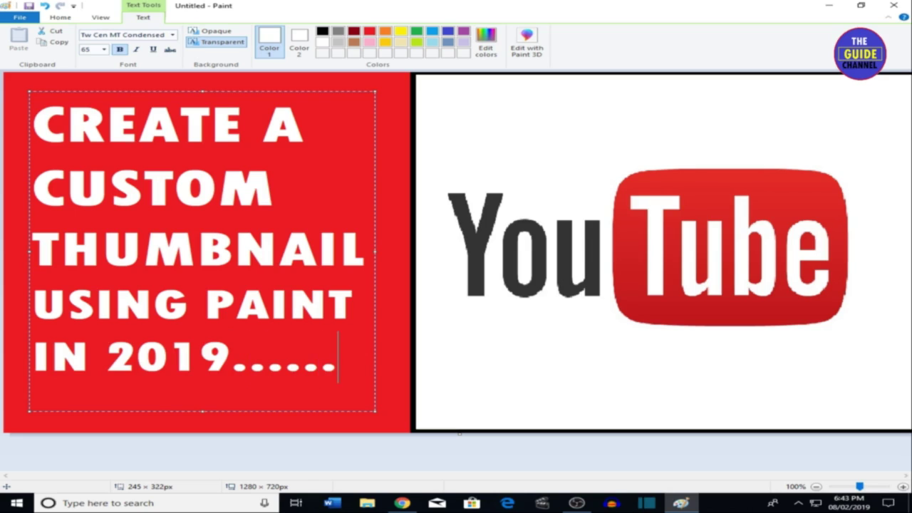
left_click_drag(177, 92, 183, 97)
left_click(394, 299)
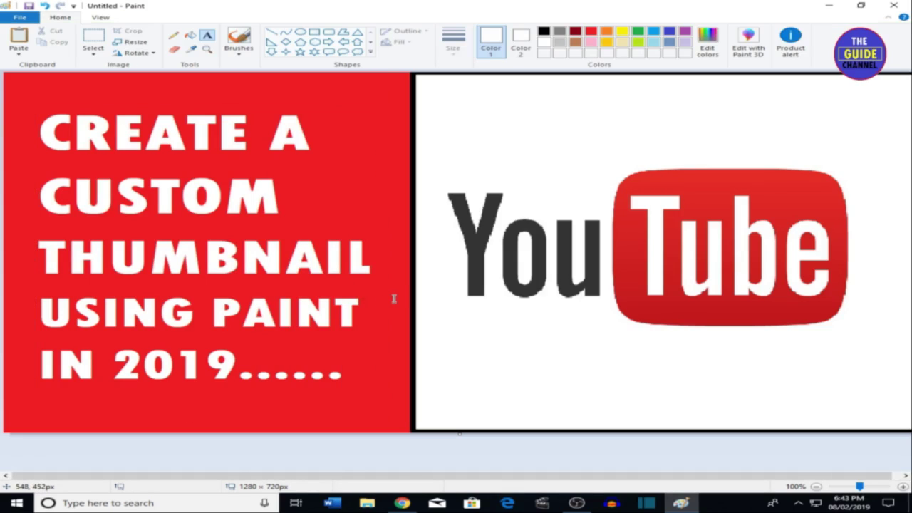
- Save the picture as a JPEG named "Thumbnail" on the Desktop
left_click(20, 16)
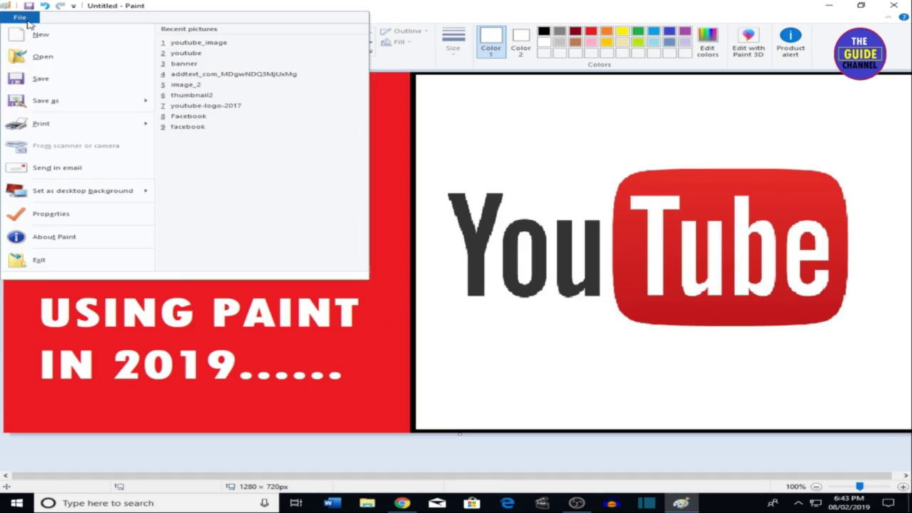
mouse_move(87, 99)
left_click(200, 71)
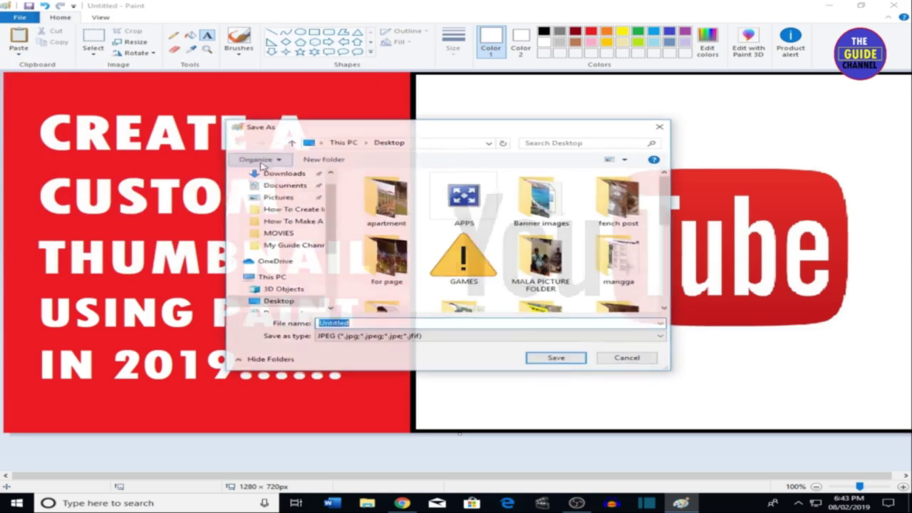
type("Thumbnail")
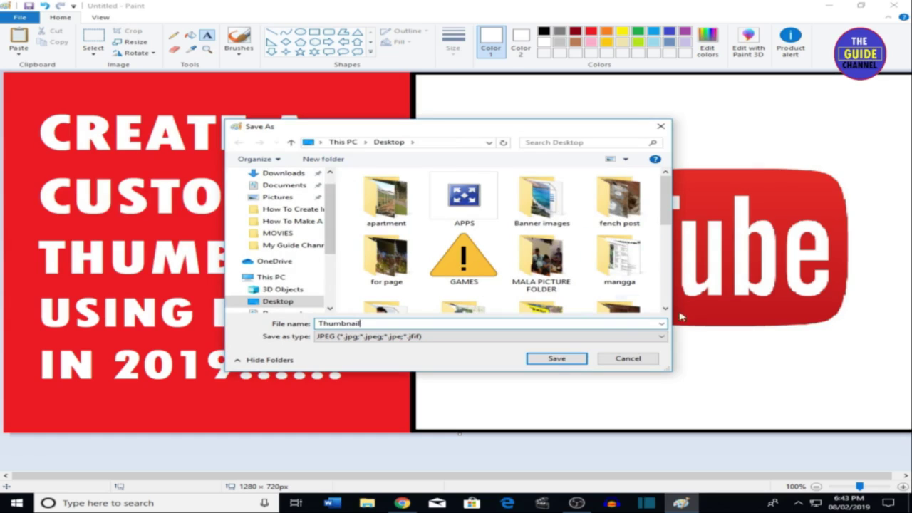
left_click(560, 360)
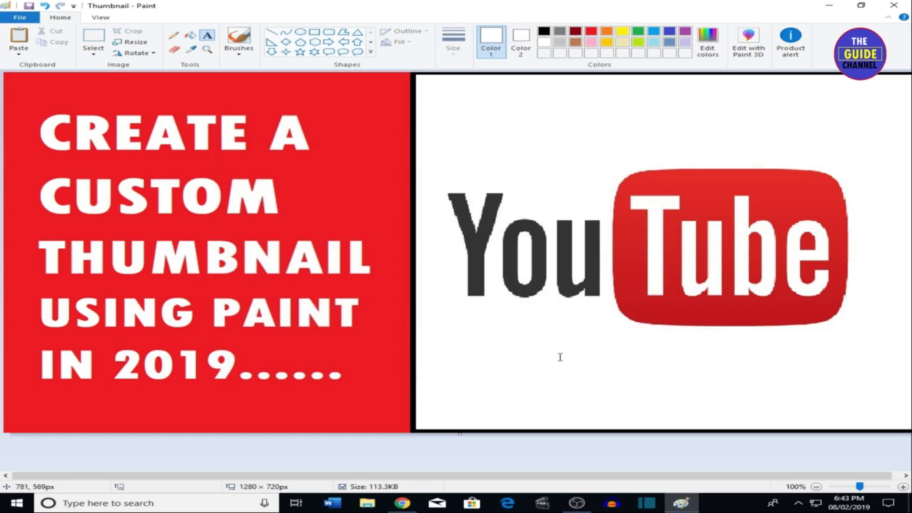
- Check the whole thumbnail at 50% zoom, restore the zoom and close the Paint window
left_click(817, 487)
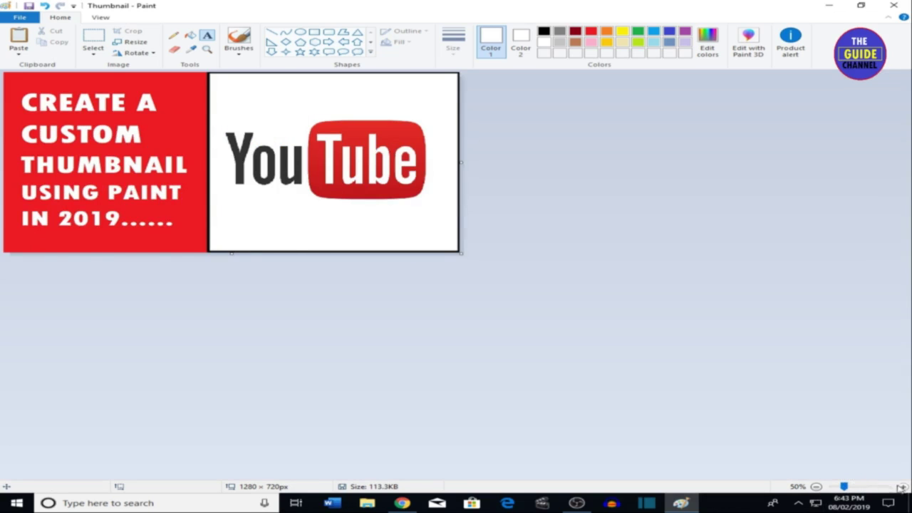
left_click(903, 486)
left_click(894, 7)
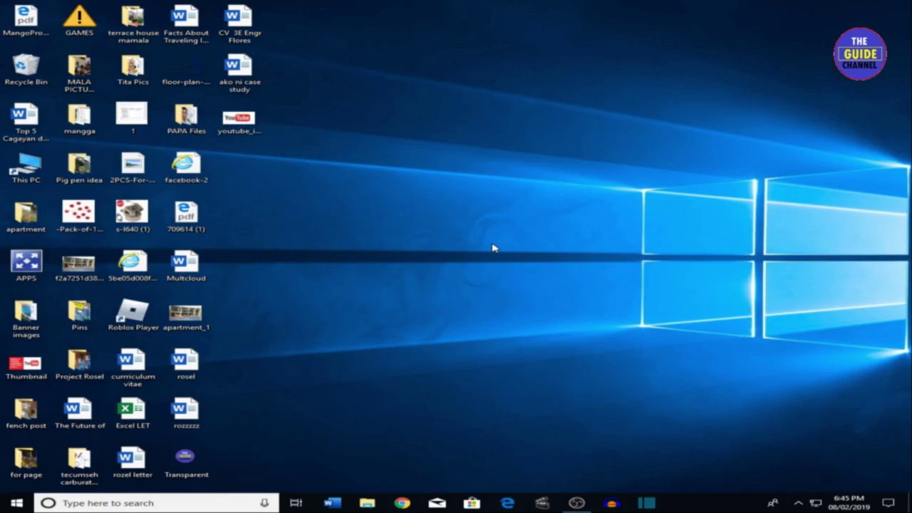
right_click(494, 247)
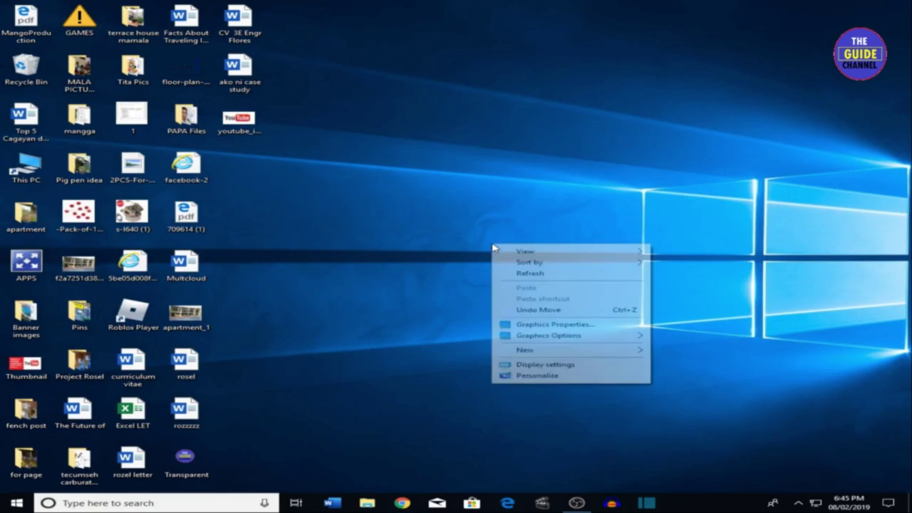
right_click(513, 268)
left_click(538, 301)
right_click(538, 303)
left_click(545, 331)
- Switch to Chrome, close the extra tabs and go to snappa.com
left_click(403, 504)
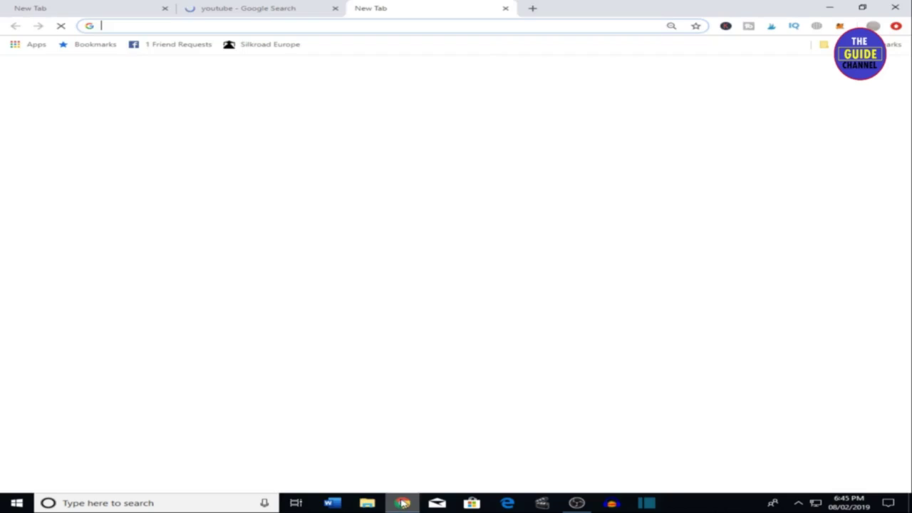
left_click(338, 8)
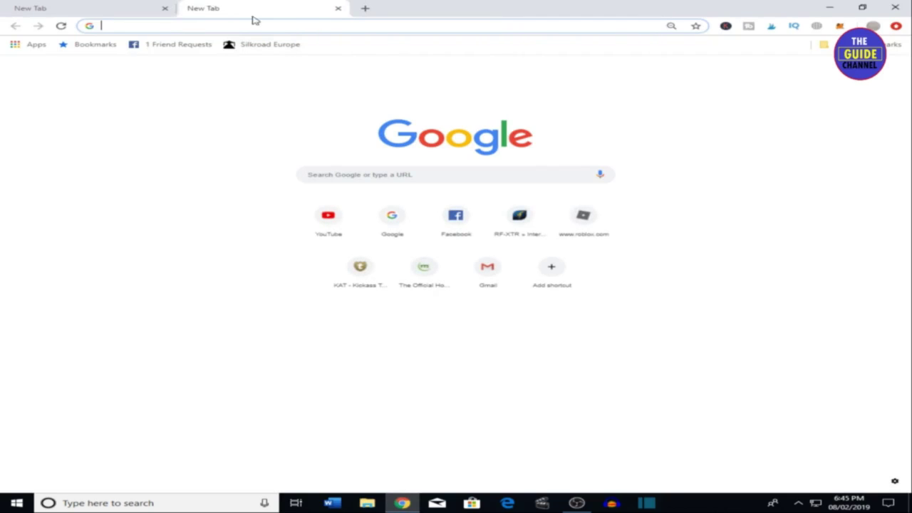
left_click(165, 8)
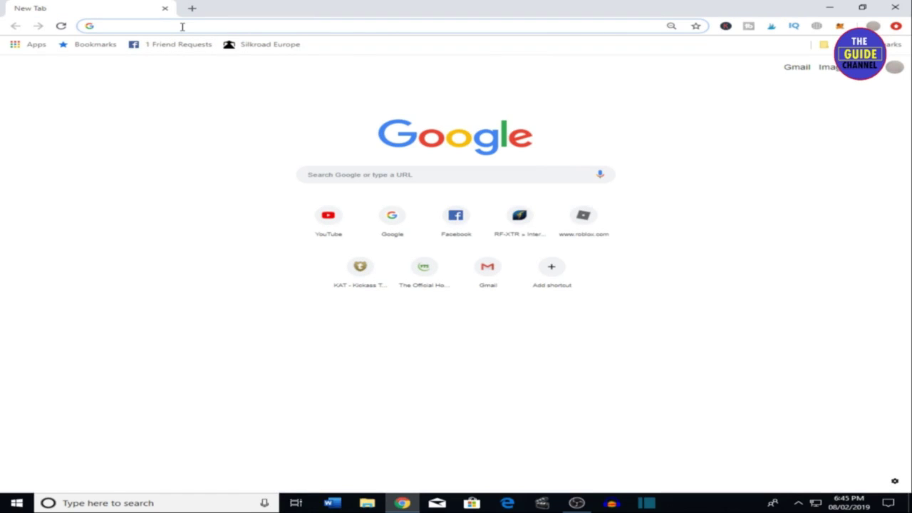
left_click(183, 26)
type("snap")
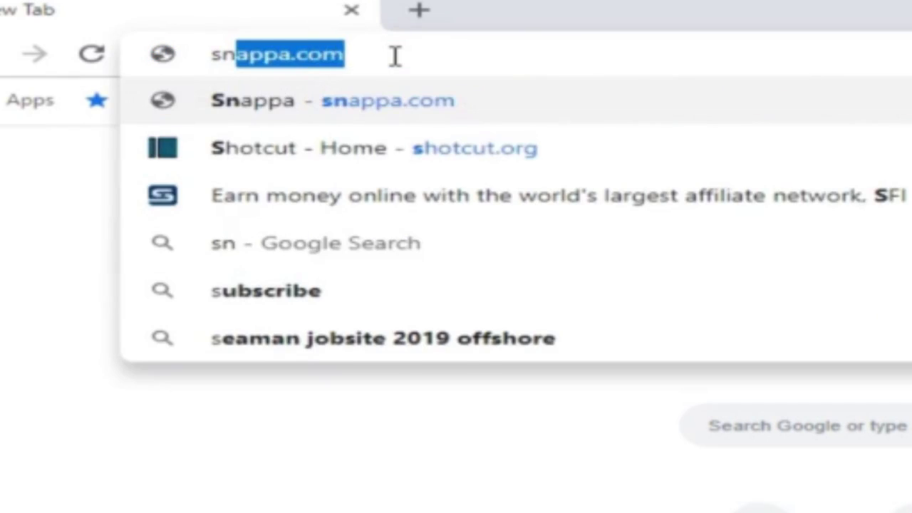
type("pa.com")
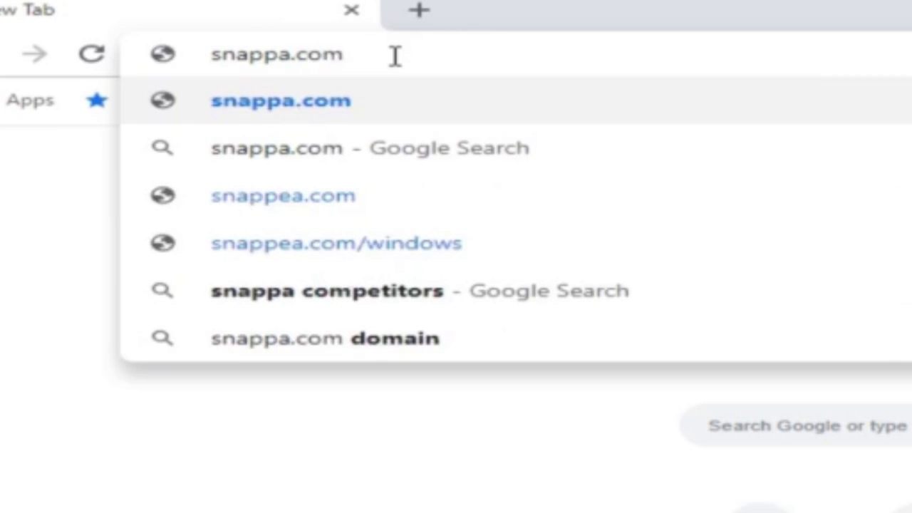
key("Return")
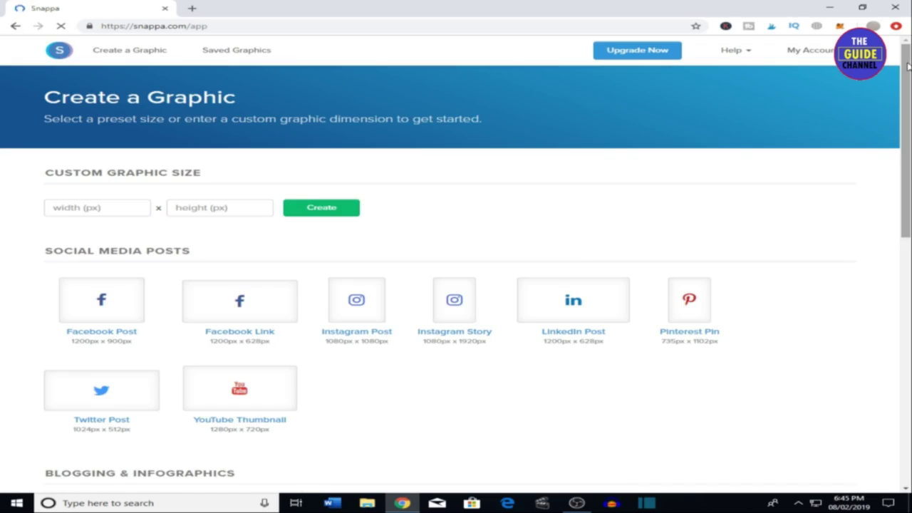
- Look through Snappa's preset graphic sizes and choose the YouTube Thumbnail preset of 1280px x 720px
scroll(894, 101, "down", 1)
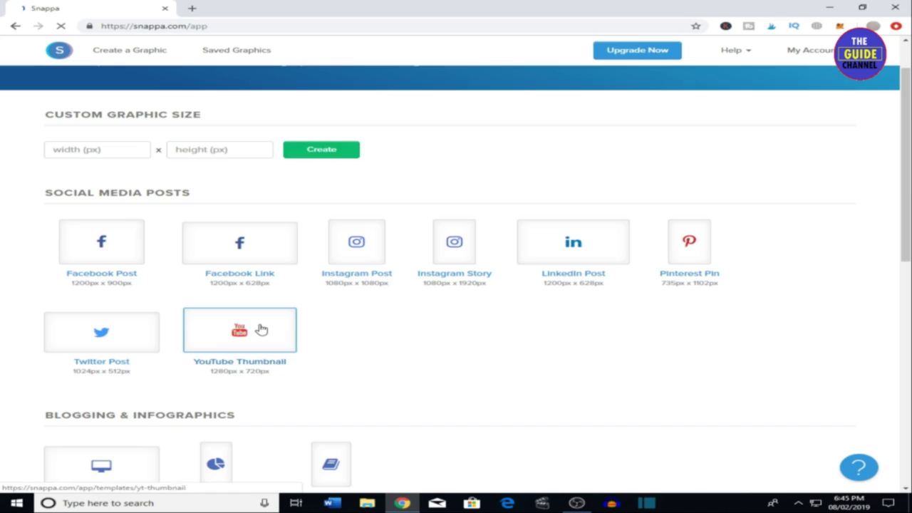
scroll(905, 214, "down", 3)
scroll(238, 382, "down", 1)
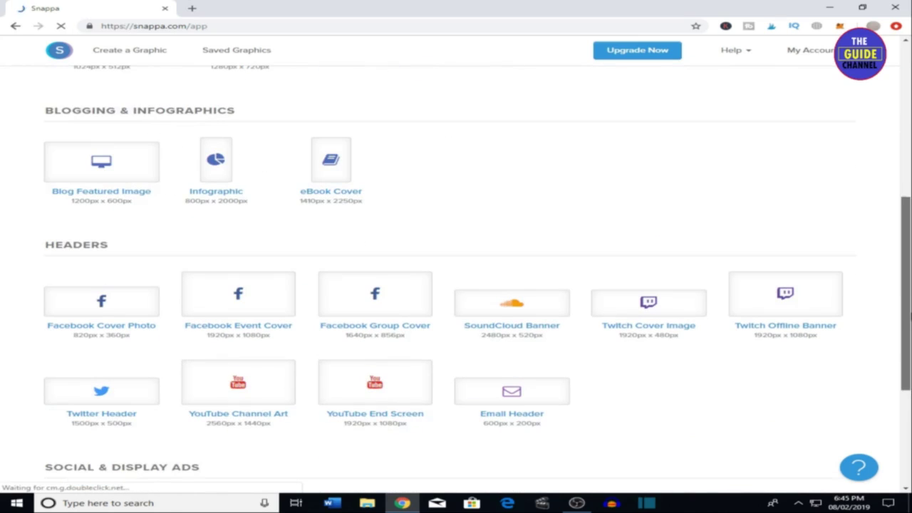
scroll(357, 384, "down", 1)
scroll(478, 279, "down", 2)
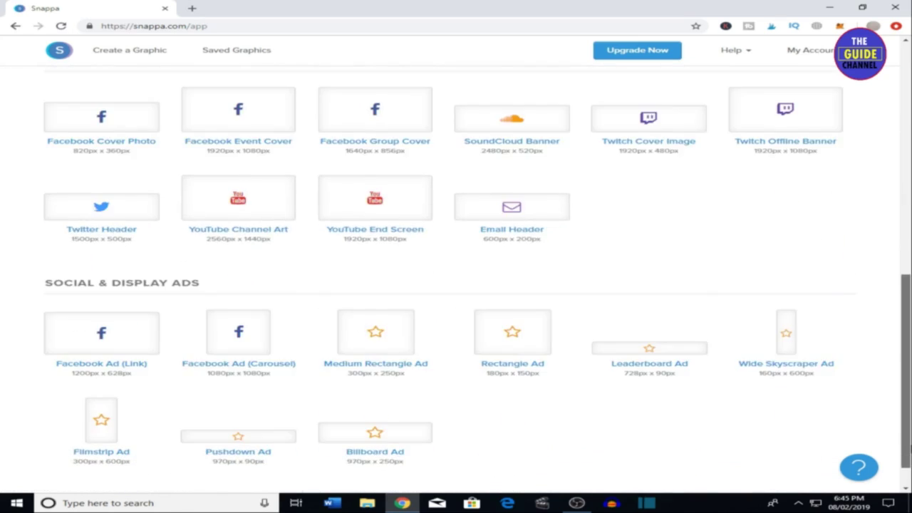
scroll(356, 349, "up", 7)
left_click(256, 331)
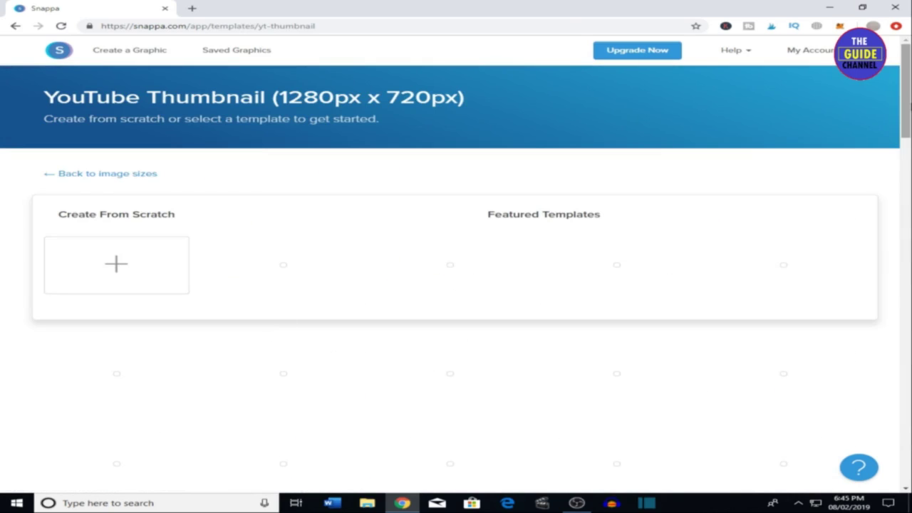
- Browse the ready-made YouTube thumbnail templates and return to the first rows of the gallery
scroll(256, 331, "down", 3)
scroll(456, 285, "up", 2)
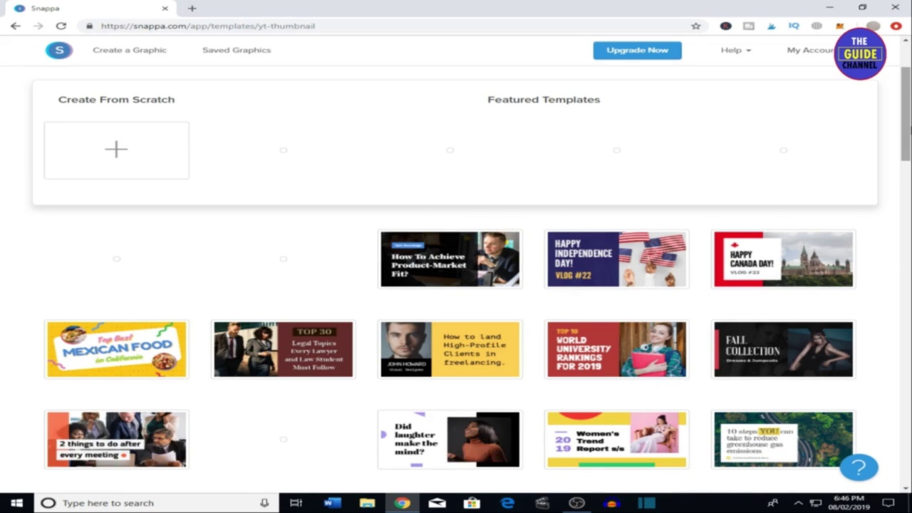
scroll(456, 285, "down", 1)
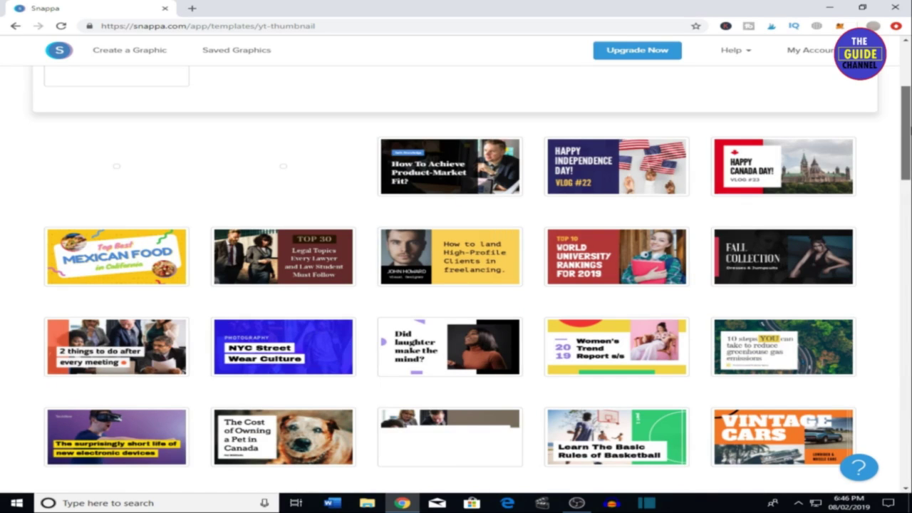
scroll(457, 266, "down", 2)
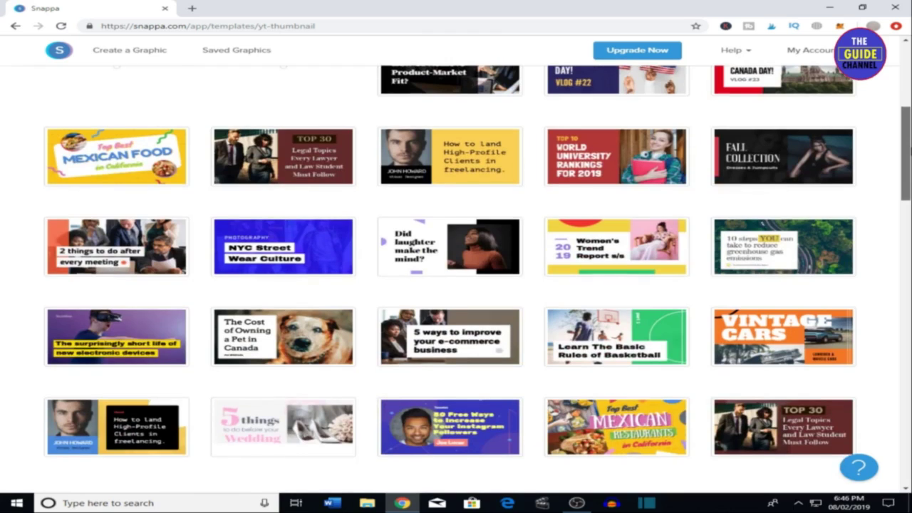
scroll(456, 278, "down", 2)
scroll(456, 278, "down", 4)
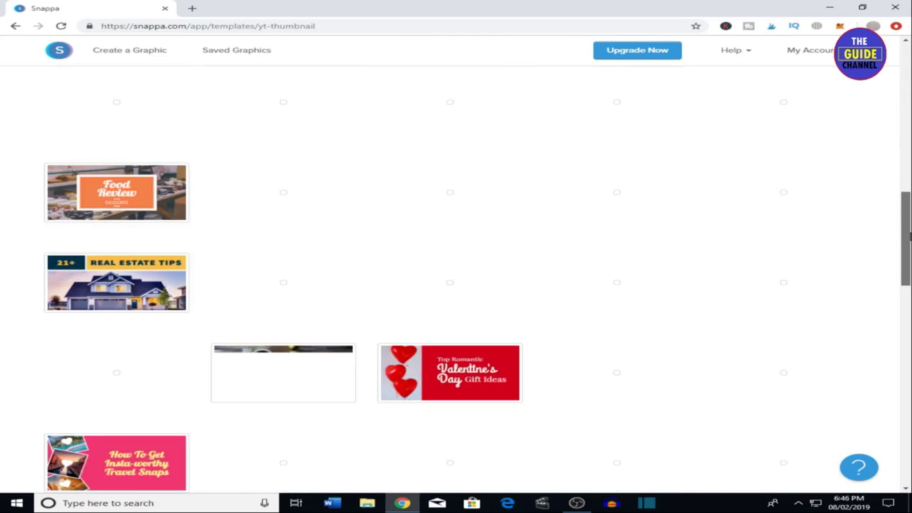
left_click_drag(910, 235, 910, 132)
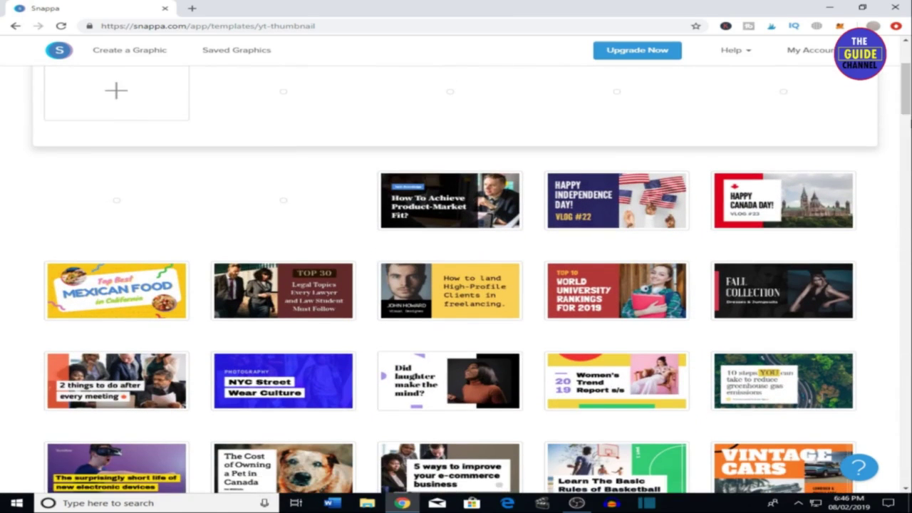
- Minimize the browser window and refresh the desktop
left_click(829, 7)
right_click(518, 253)
left_click(545, 277)
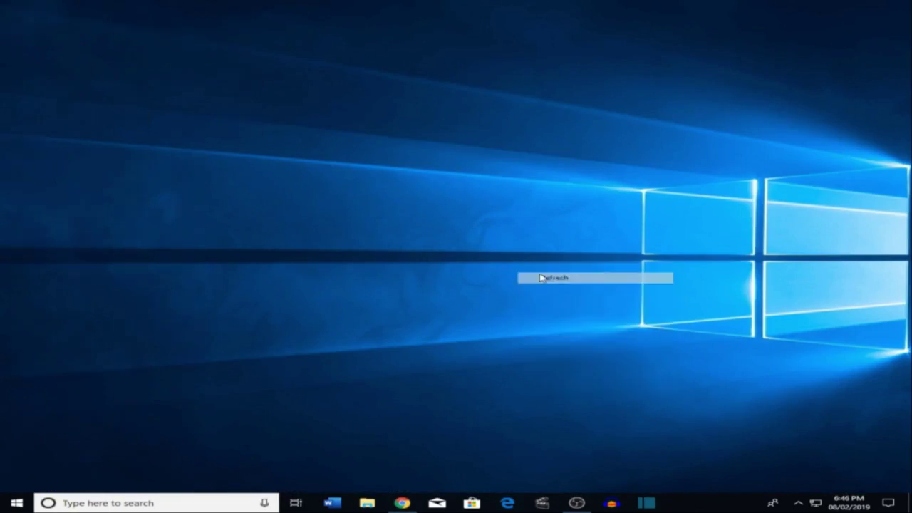